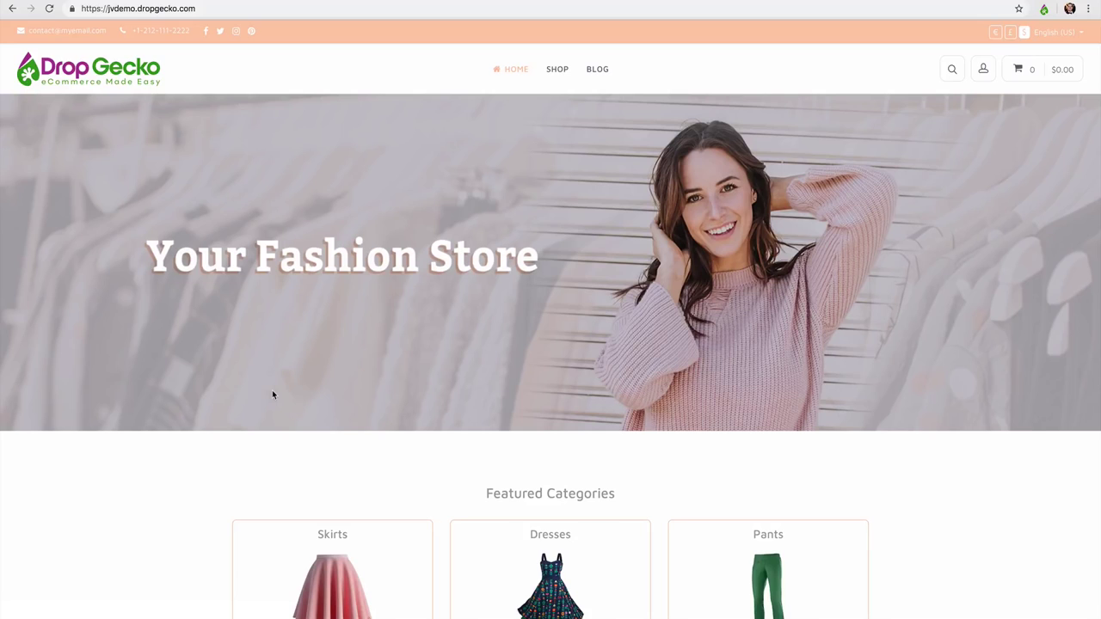
- Scroll the page, then open My Products under Products in the admin sidebar
scroll(361, 374, down, 3)
scroll(868, 408, down, 1)
scroll(888, 426, down, 2)
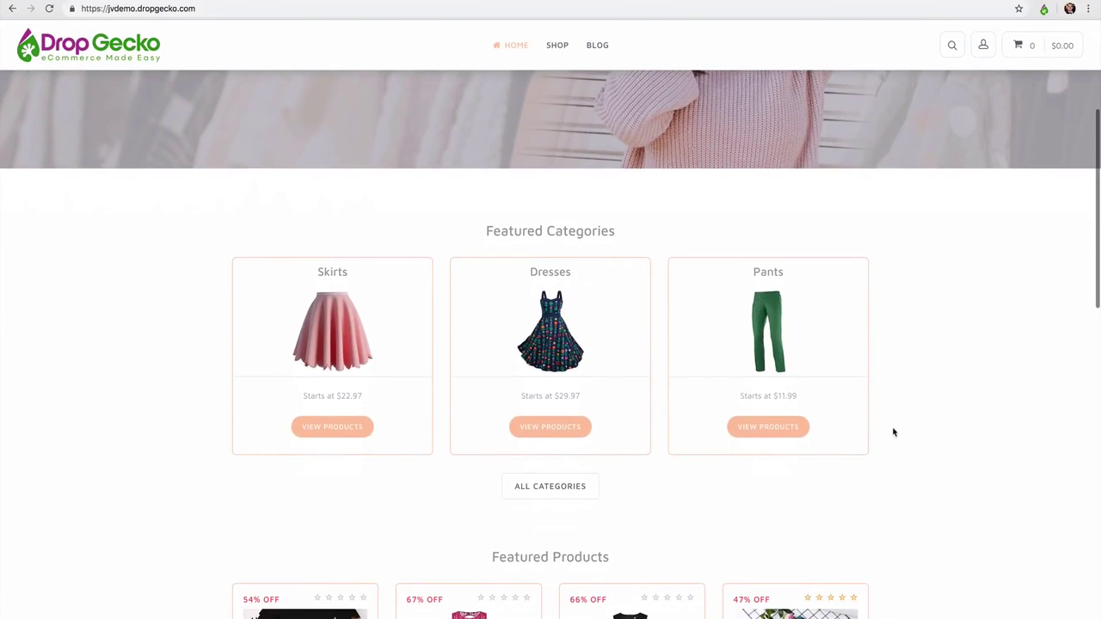
scroll(894, 445, down, 3)
scroll(894, 445, down, 3)
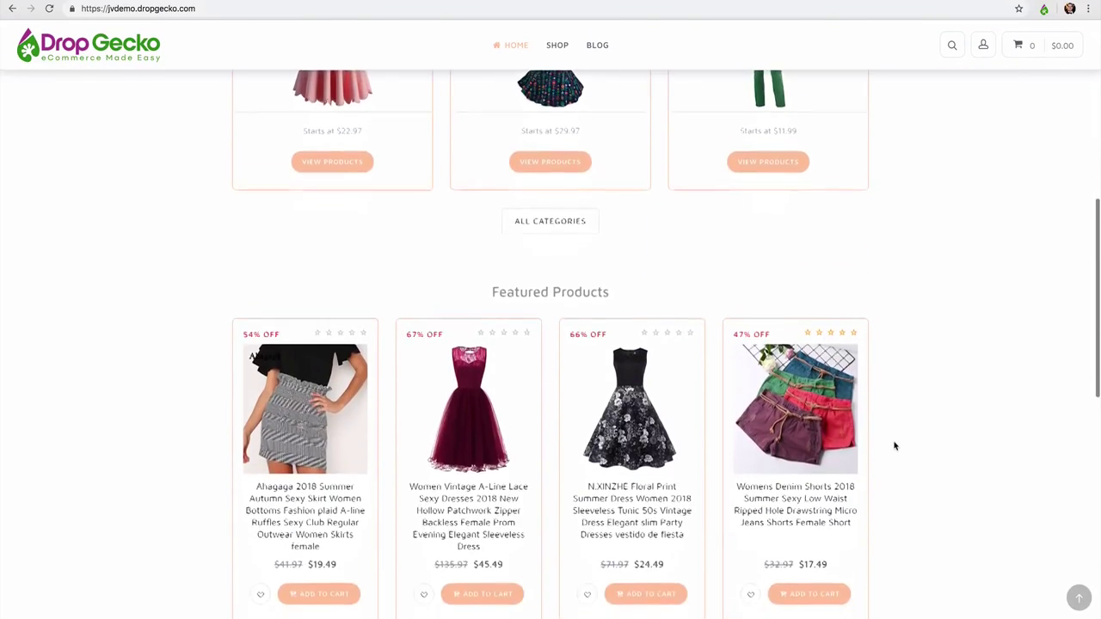
scroll(894, 445, down, 2)
scroll(901, 404, down, 1)
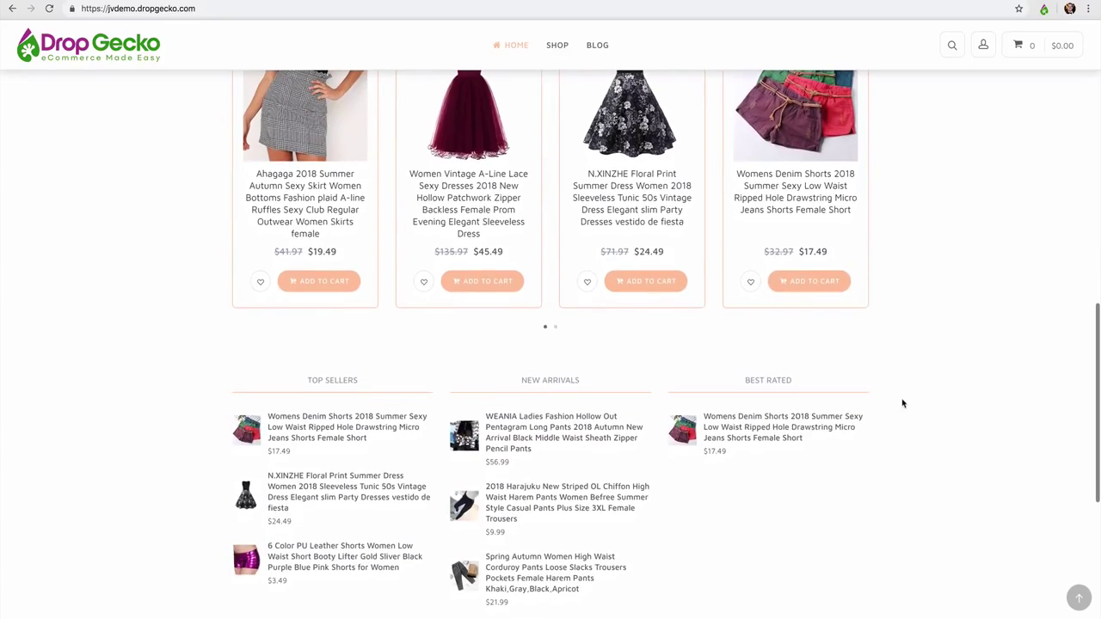
scroll(907, 370, up, 3)
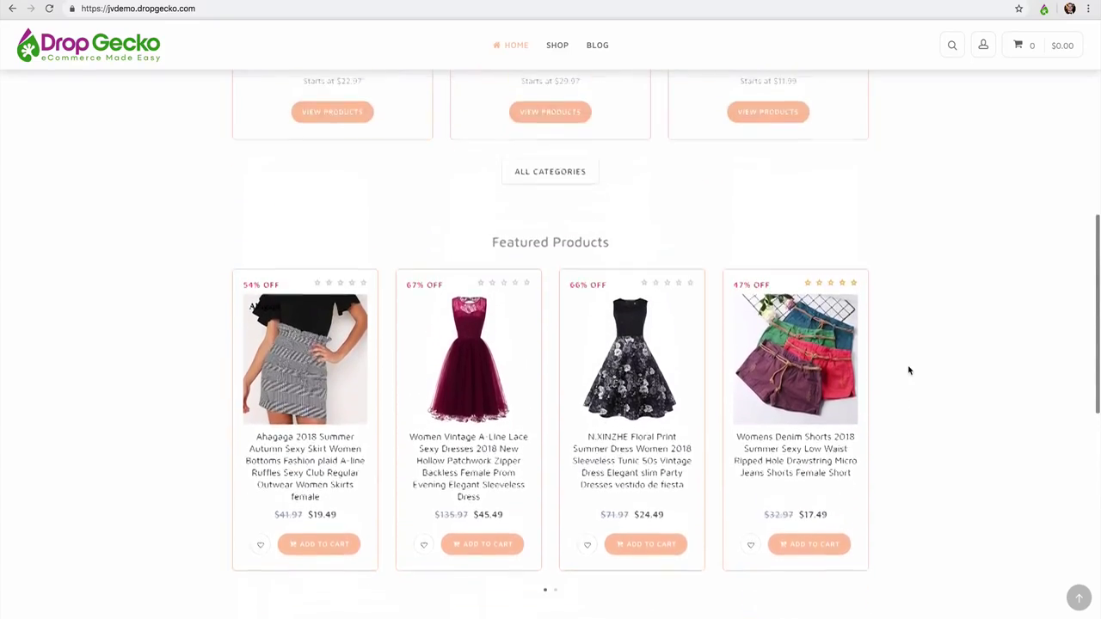
scroll(907, 370, up, 2)
scroll(907, 370, up, 3)
scroll(885, 359, up, 2)
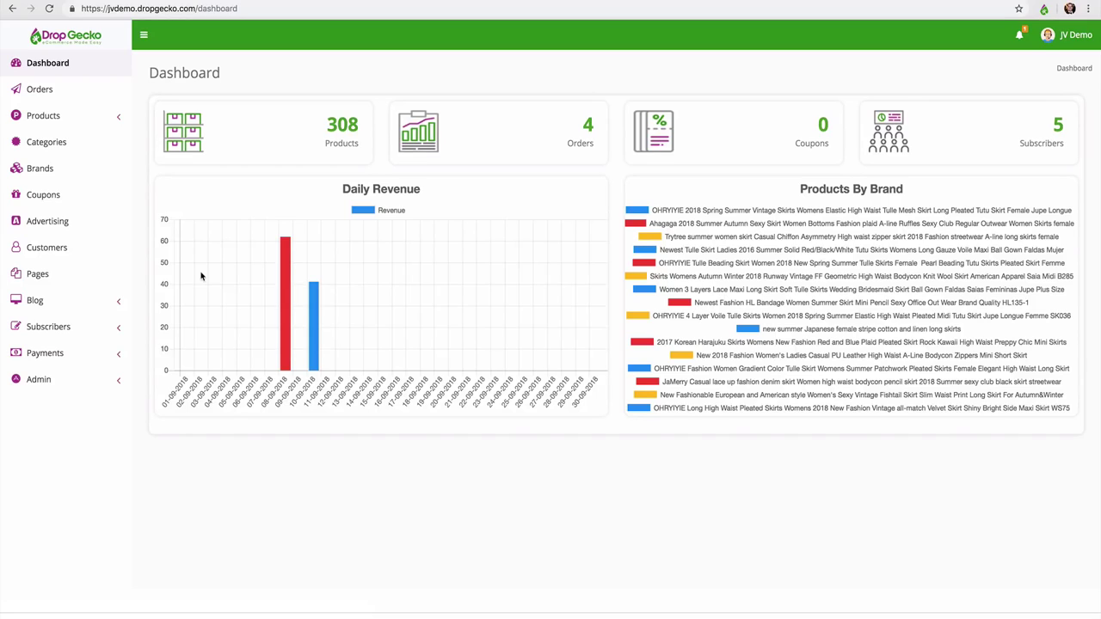
click(75, 117)
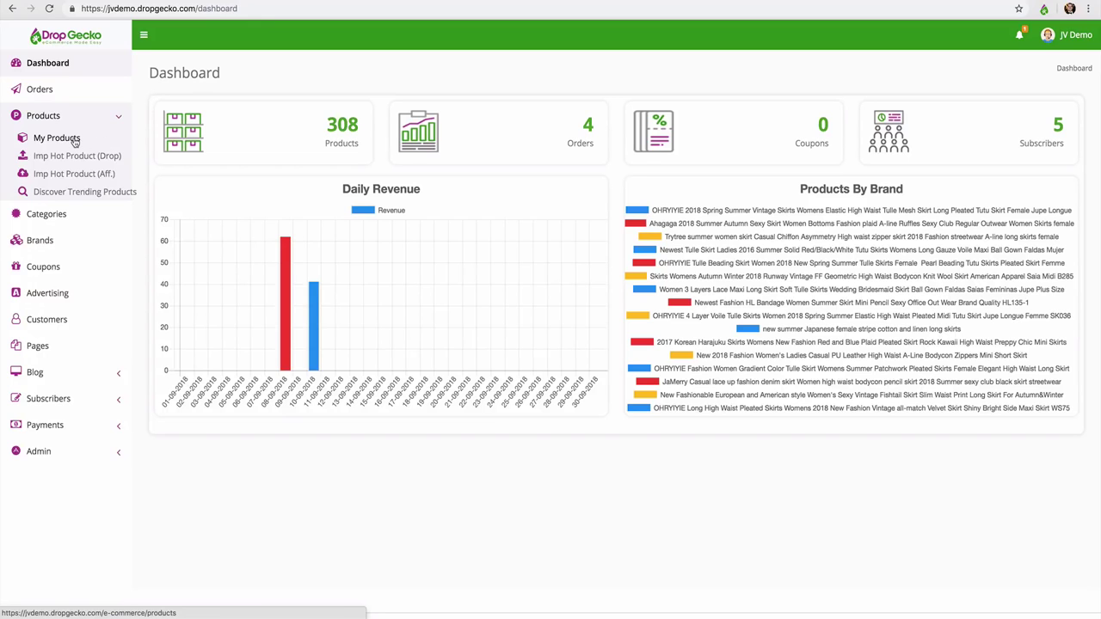
click(75, 140)
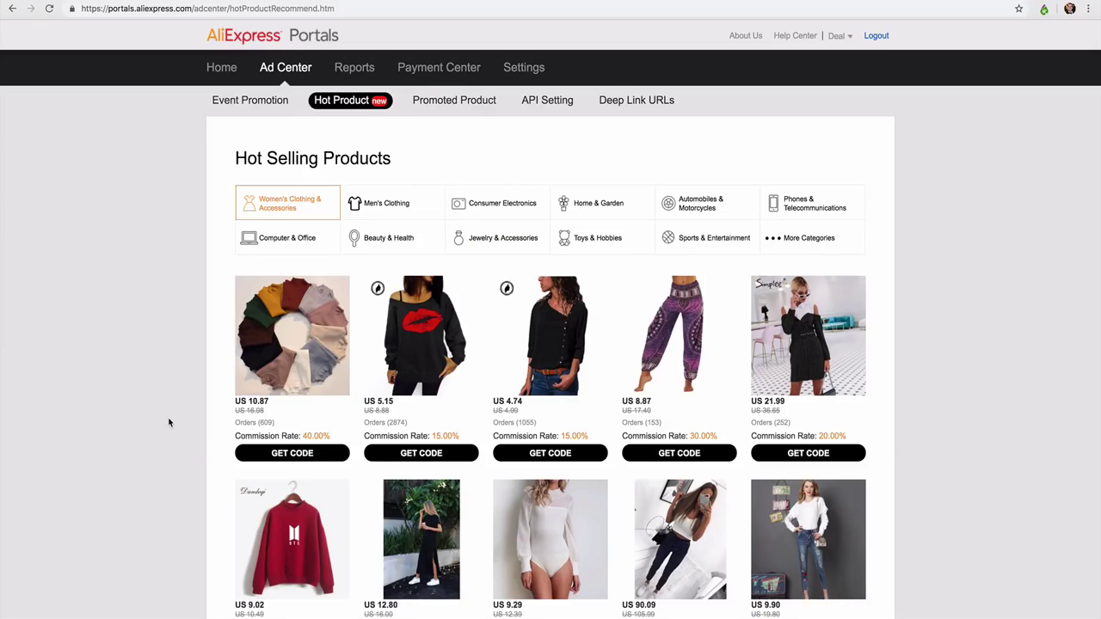
- Show AliExpress's hot-selling Men's Clothing products and scroll through the results
scroll(168, 426, down, 3)
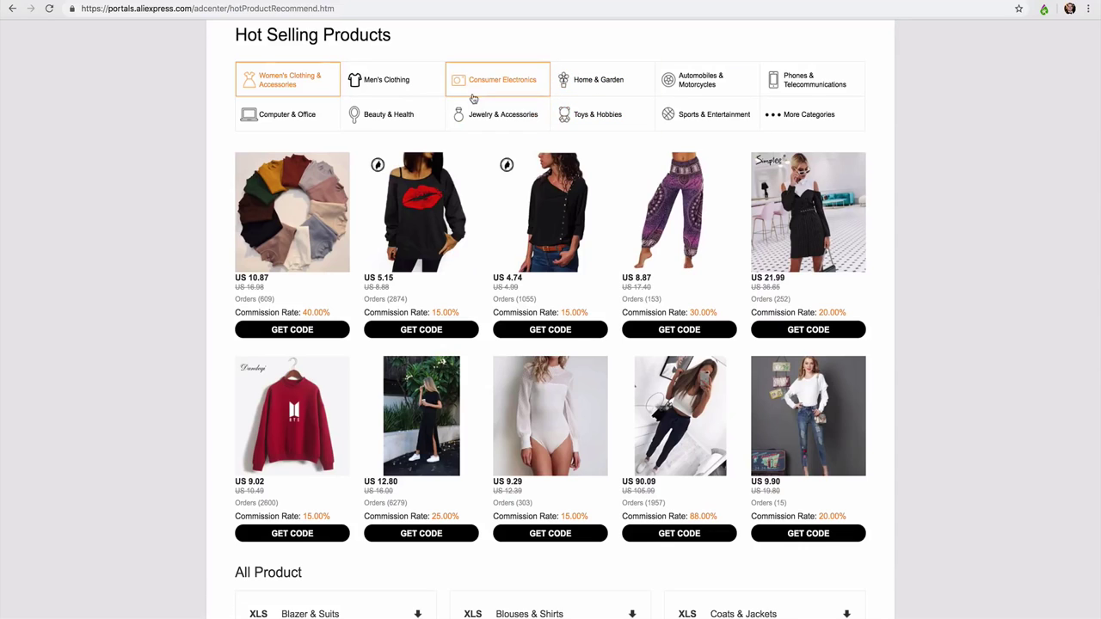
click(396, 91)
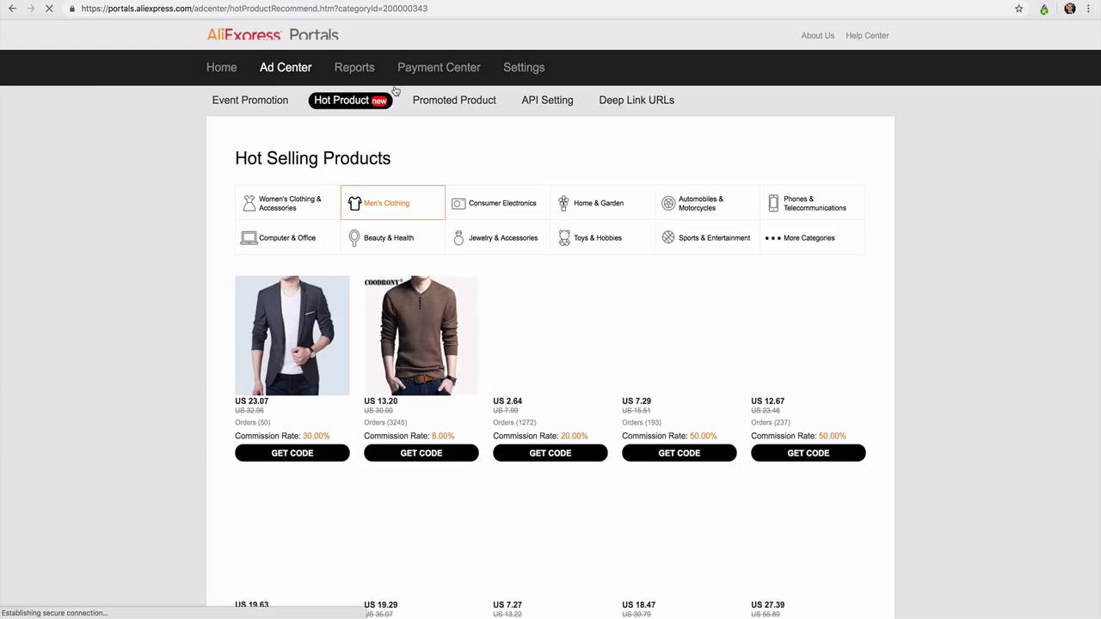
scroll(181, 388, down, 2)
scroll(181, 389, down, 1)
scroll(181, 391, down, 3)
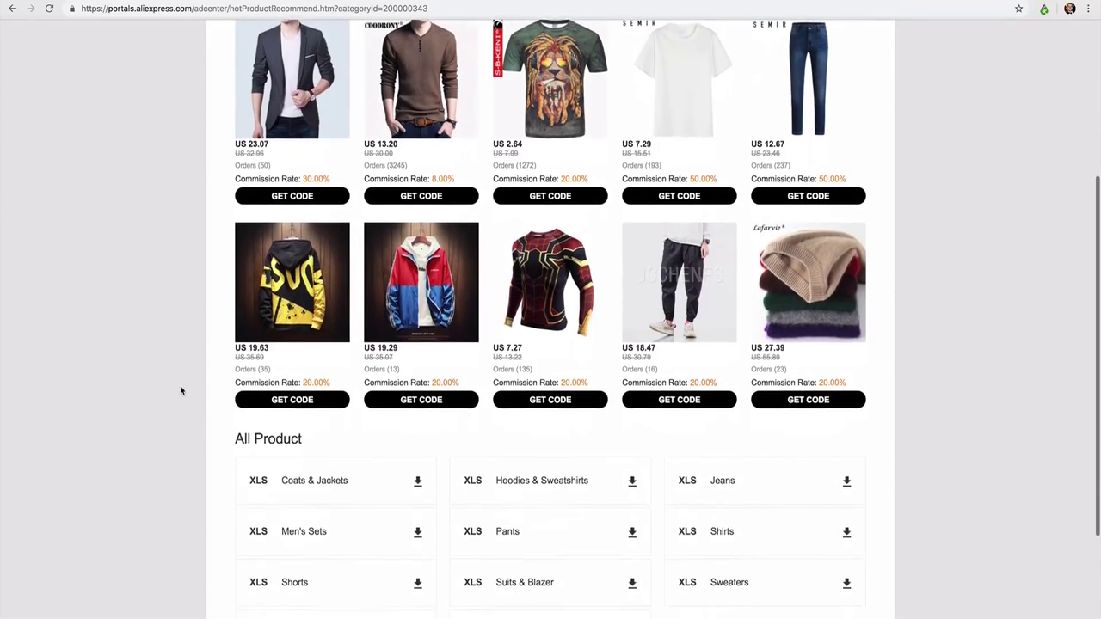
scroll(180, 391, down, 1)
scroll(181, 391, down, 2)
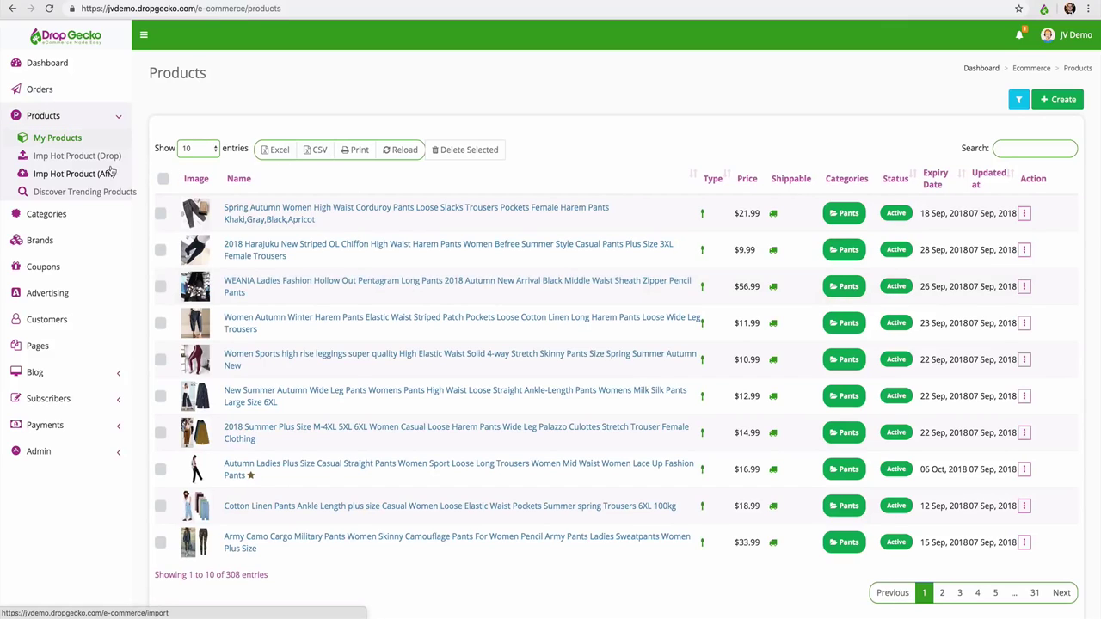
- On Imp Hot Product (Drop), set 50% percent margins for regular and sale prices, regular cents 97
click(109, 156)
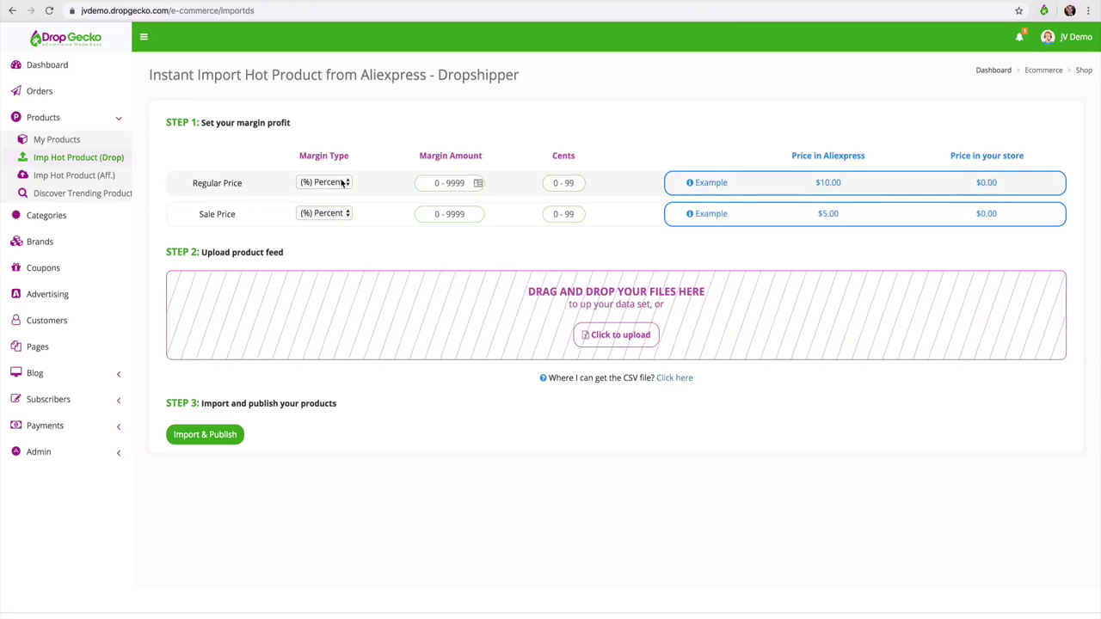
click(344, 182)
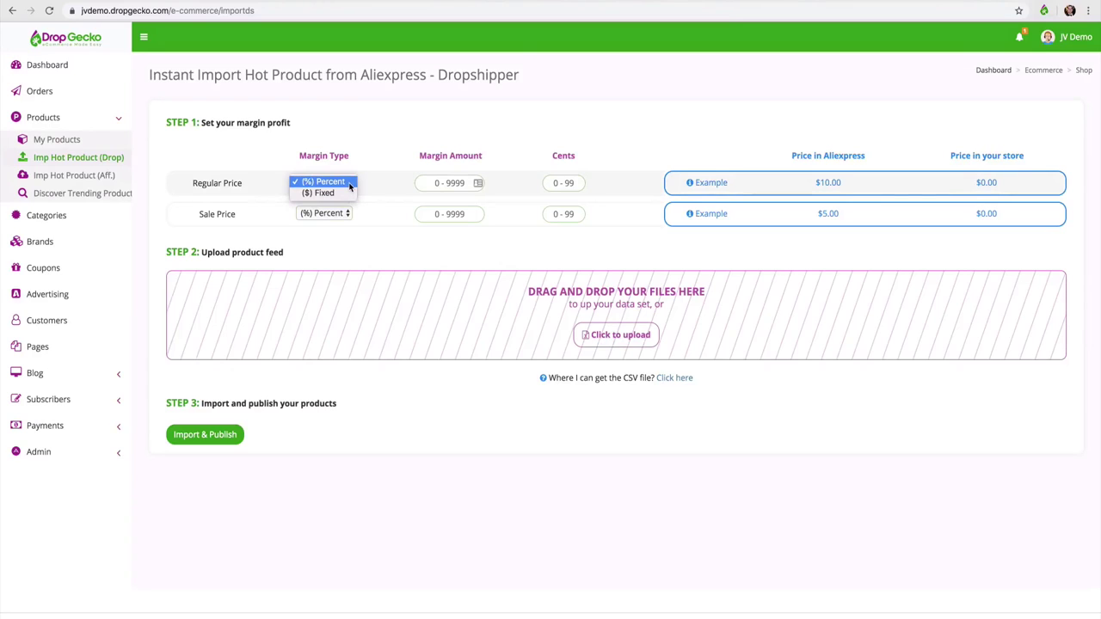
click(348, 183)
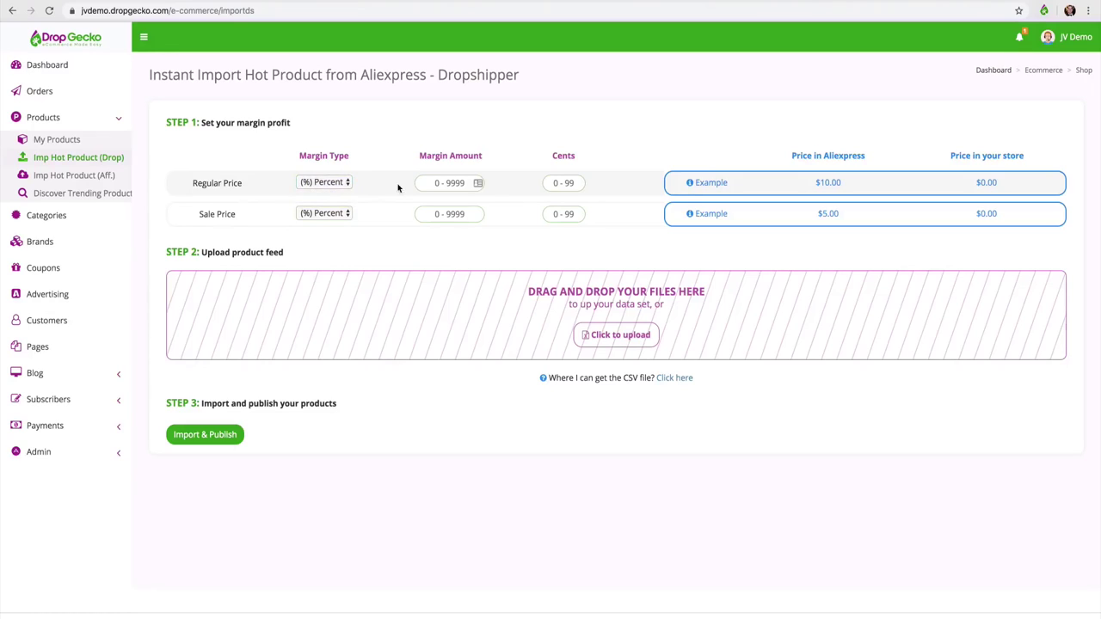
click(449, 182)
text(50)
click(450, 214)
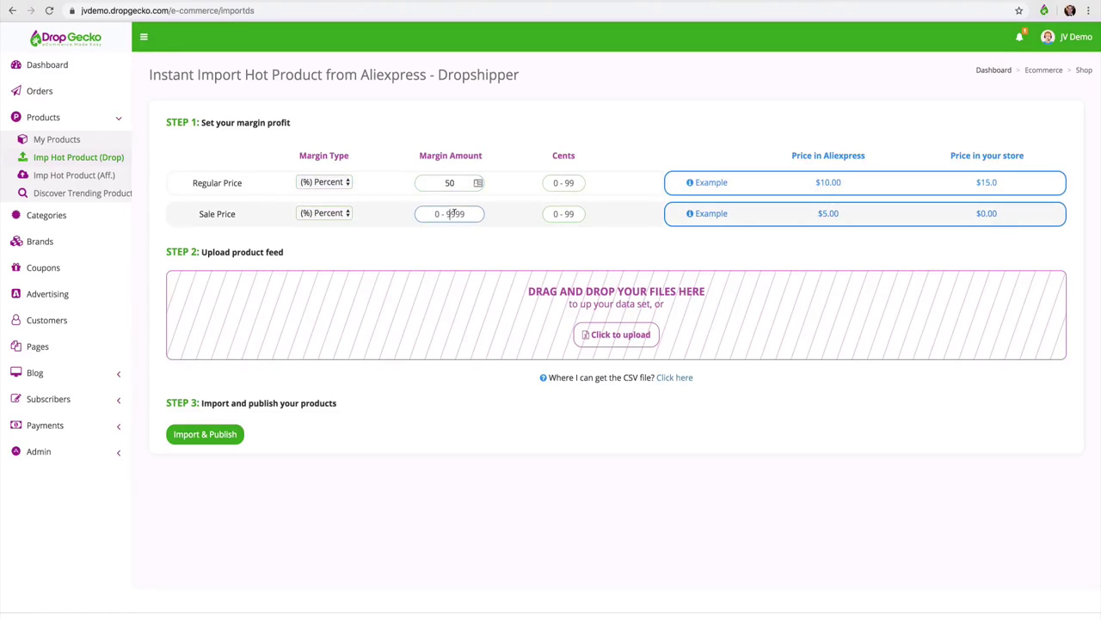
text(50)
click(492, 225)
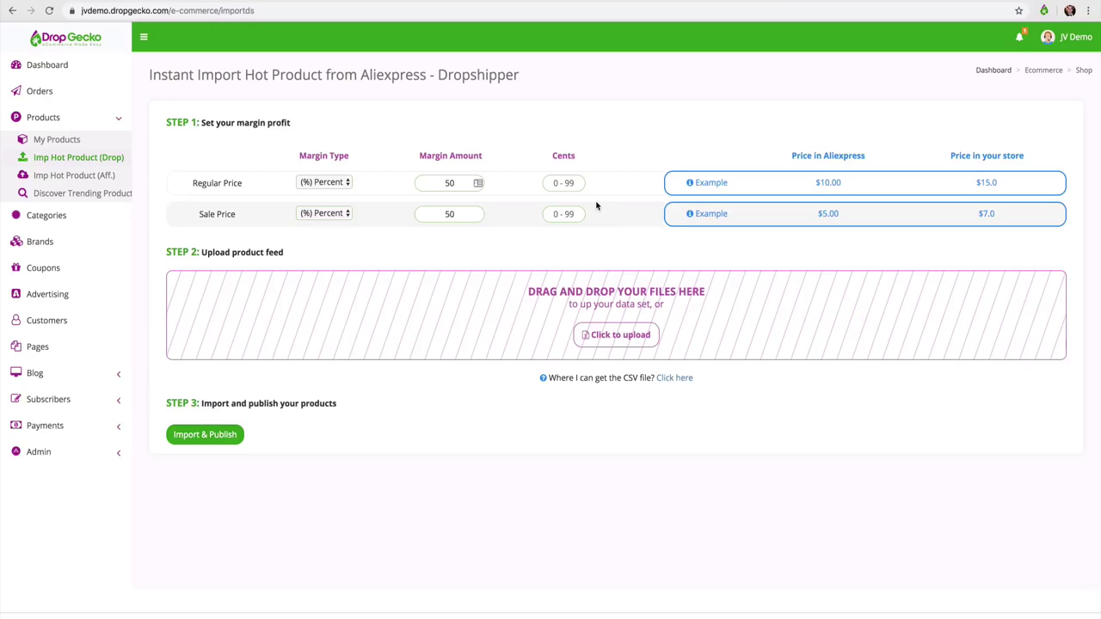
click(567, 182)
text(97)
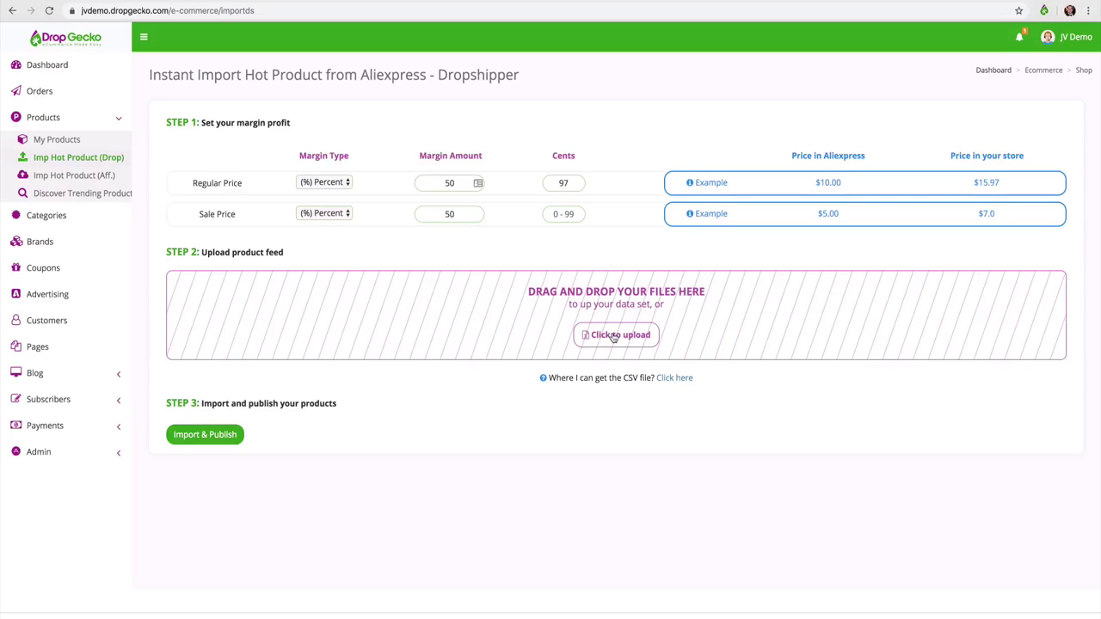
- Upload hotProduct_Leggings-jvdemo.csv and Import & Publish its products
click(610, 335)
click(222, 434)
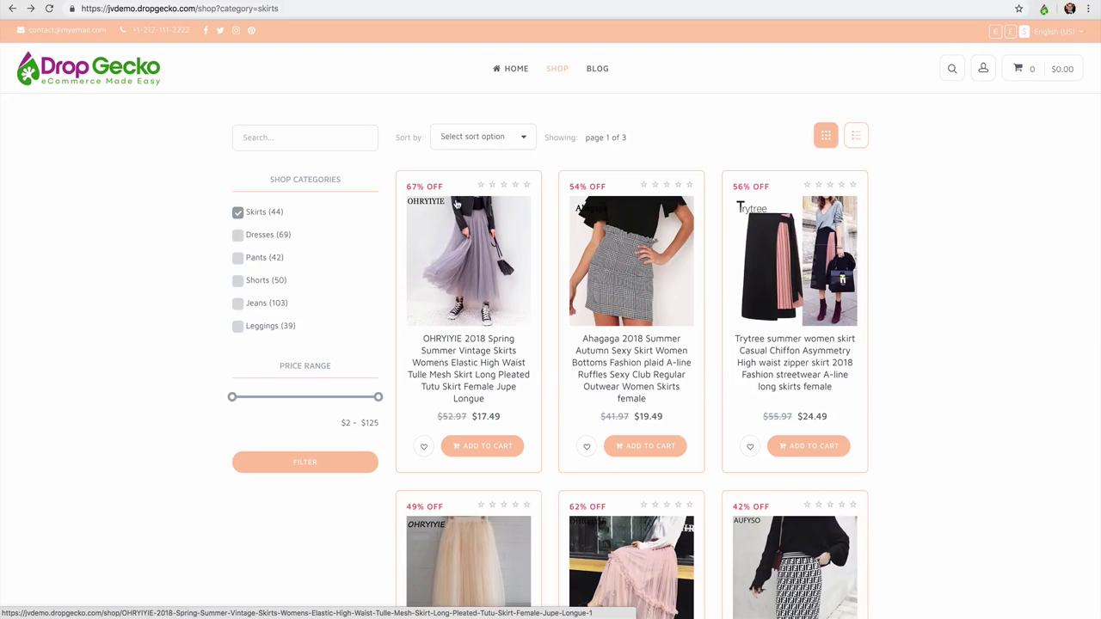
- Open the tulle skirt's storefront product page, then its AliExpress listing
click(462, 245)
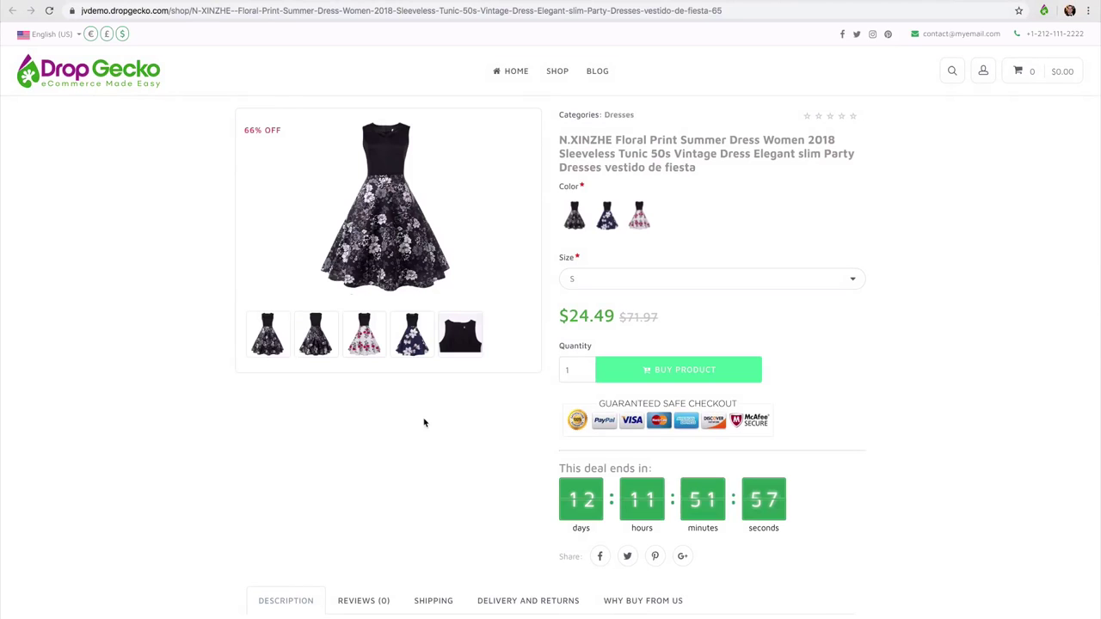
click(687, 376)
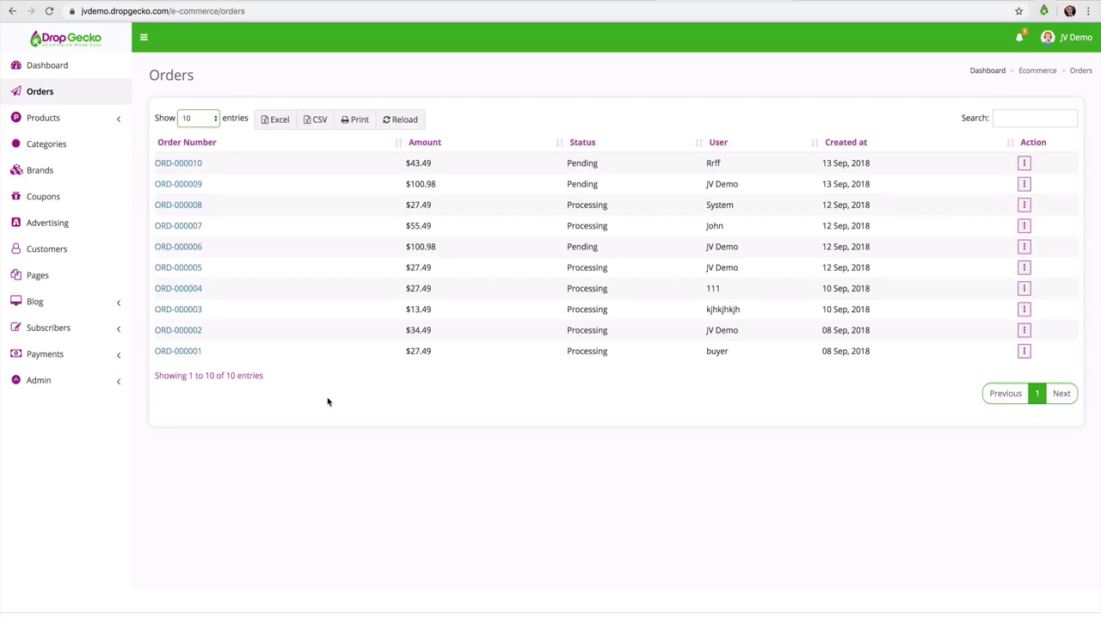
- Open order ORD-000008's details from the Orders list
click(185, 206)
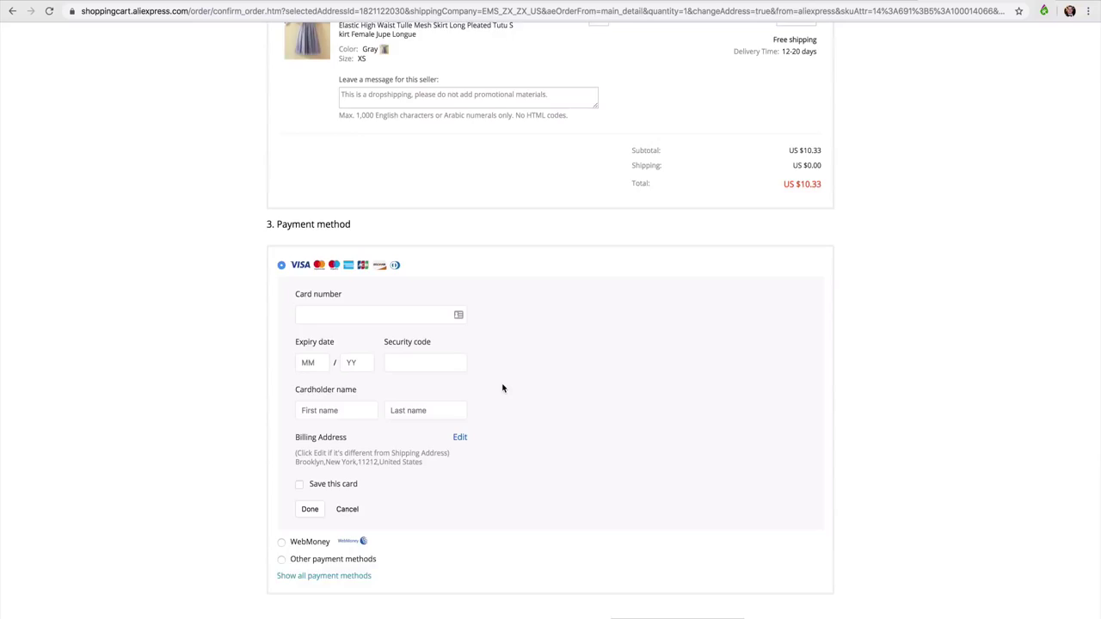
- Review the AliExpress checkout's shipping, US $10.33 total and payment form, then return to order 8
scroll(503, 388, down, 1)
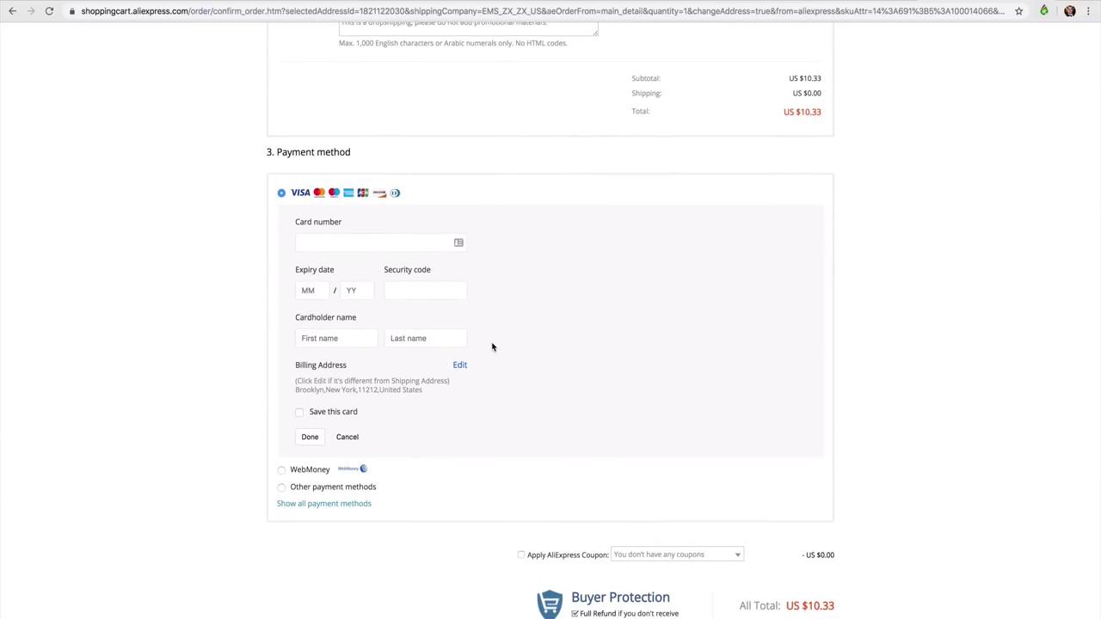
scroll(566, 362, down, 1)
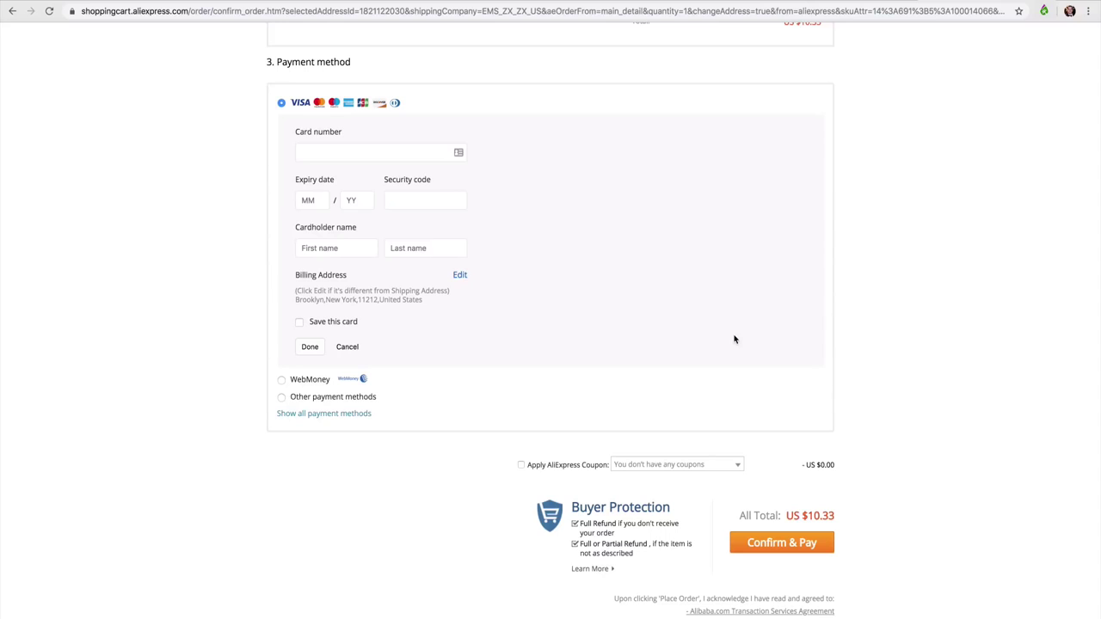
scroll(733, 339, up, 7)
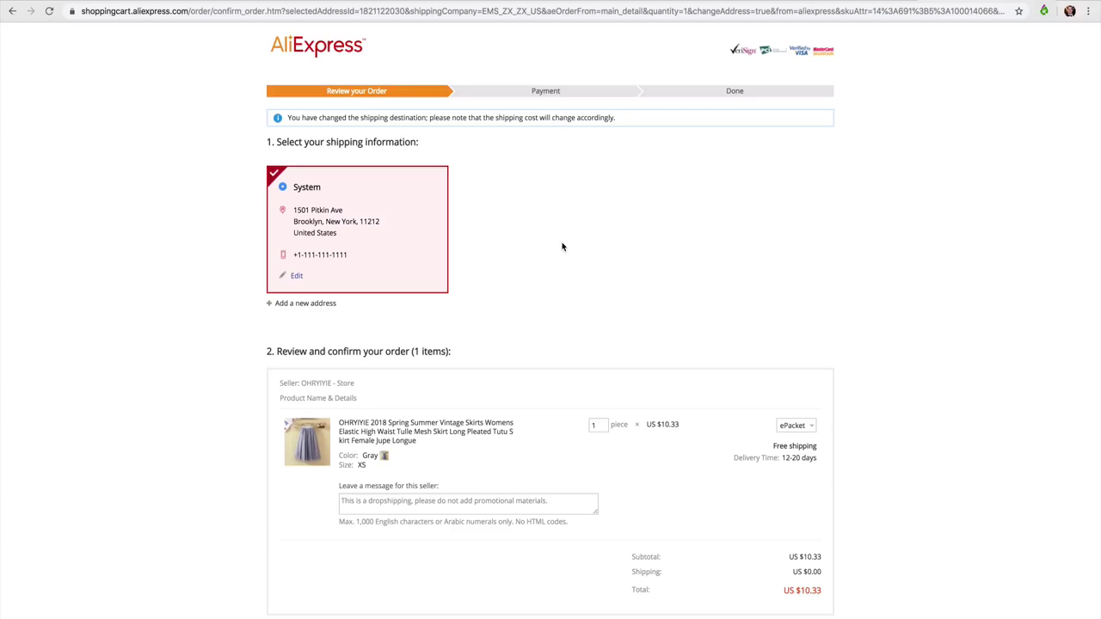
scroll(642, 393, down, 3)
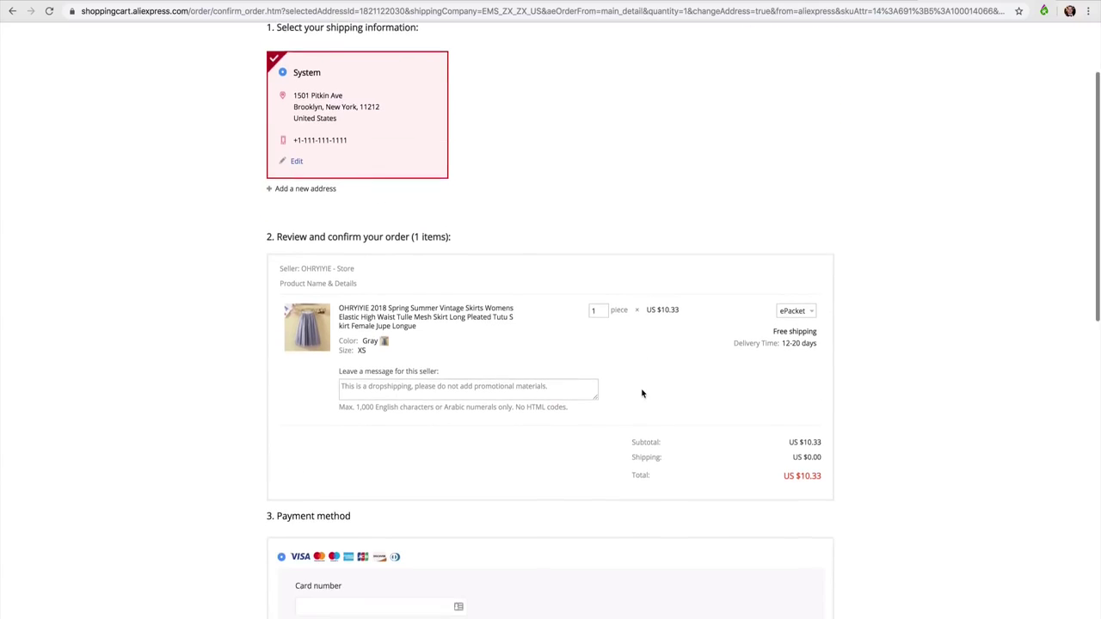
scroll(642, 393, down, 1)
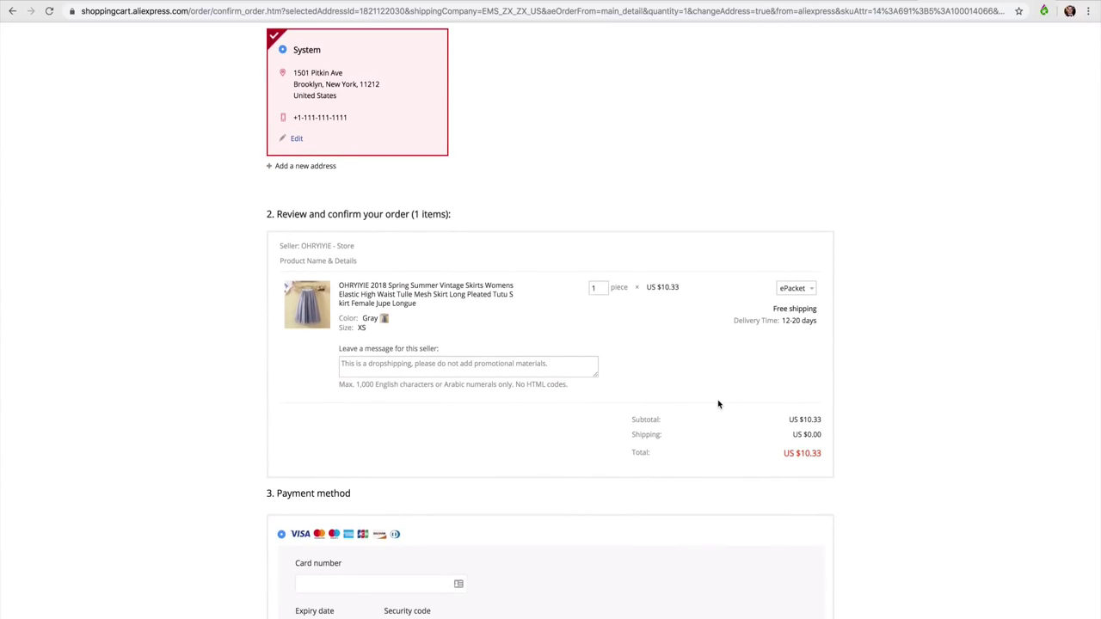
scroll(719, 404, down, 5)
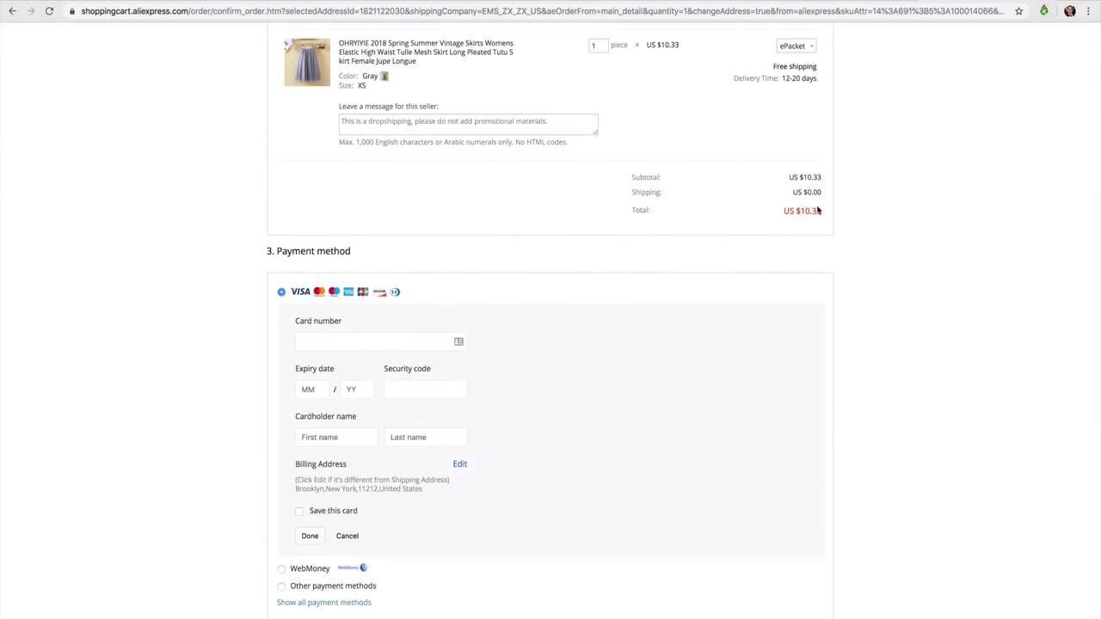
scroll(688, 358, down, 3)
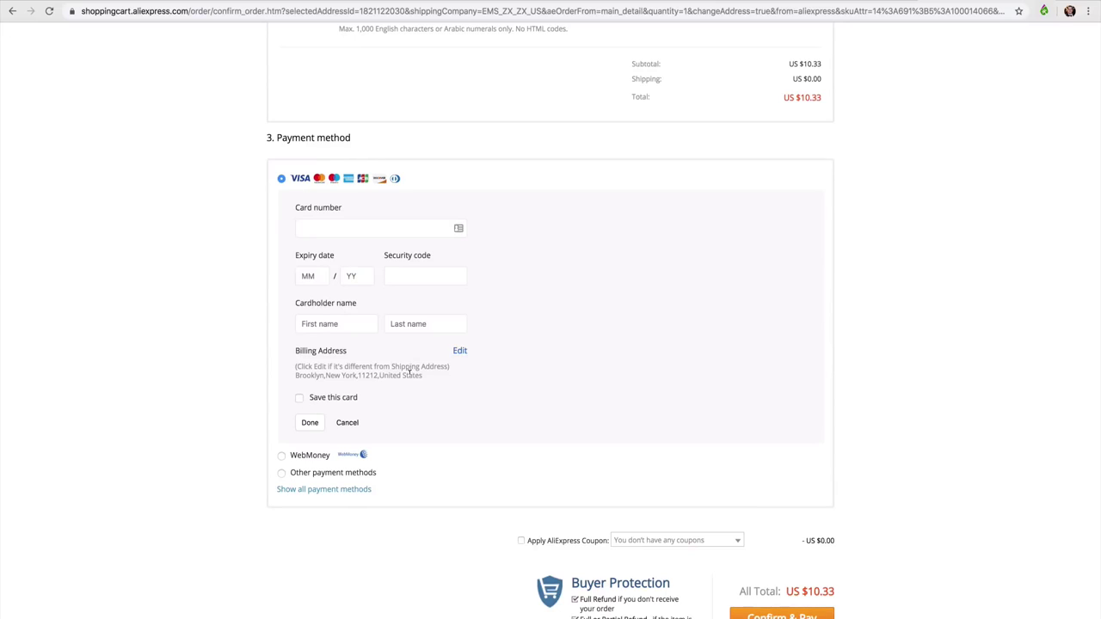
scroll(369, 316, down, 1)
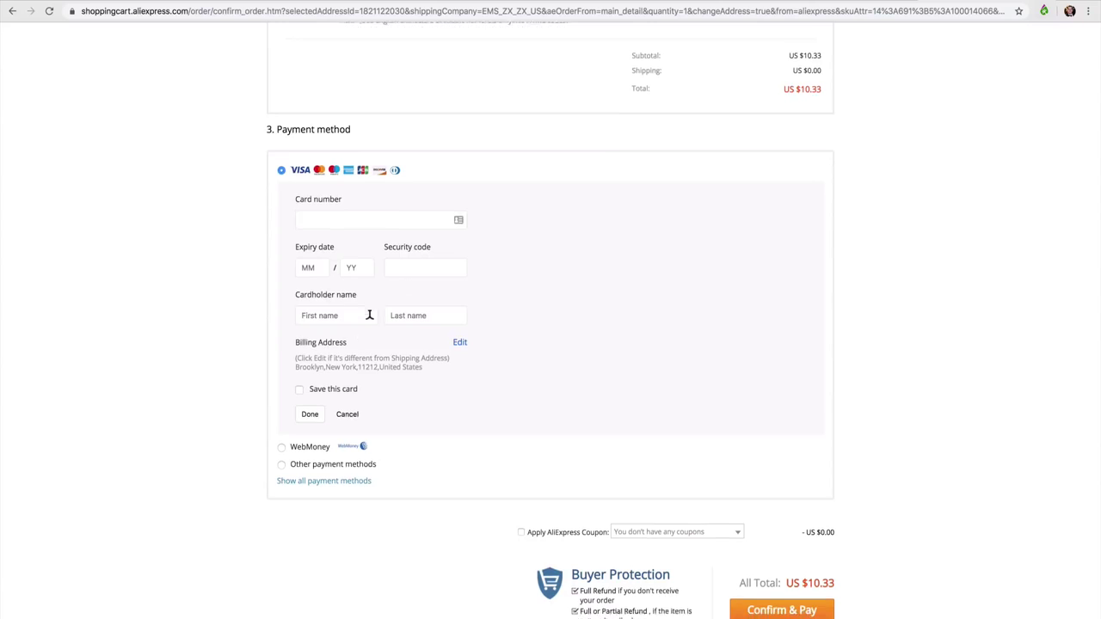
scroll(668, 412, down, 2)
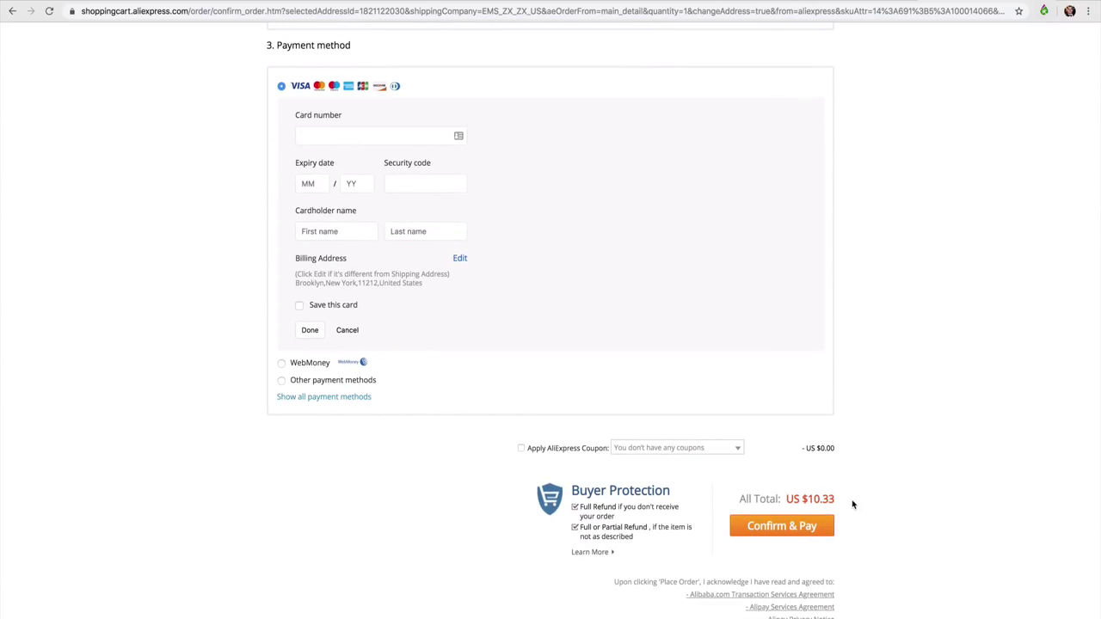
click(729, 2)
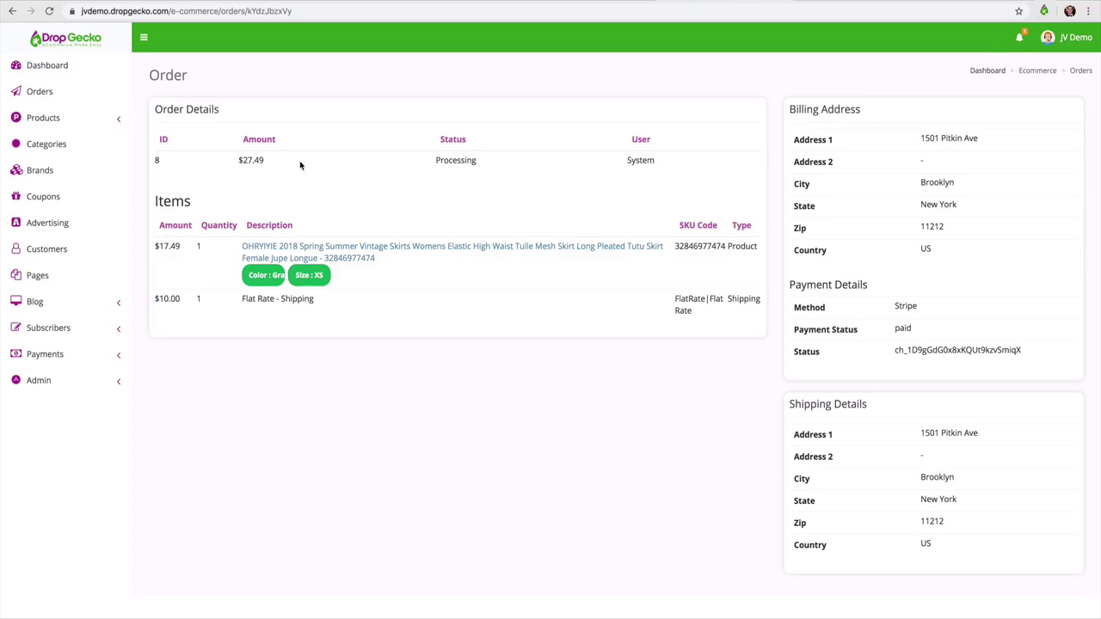
- Return from order 8's details to the Orders list via the sidebar
click(69, 94)
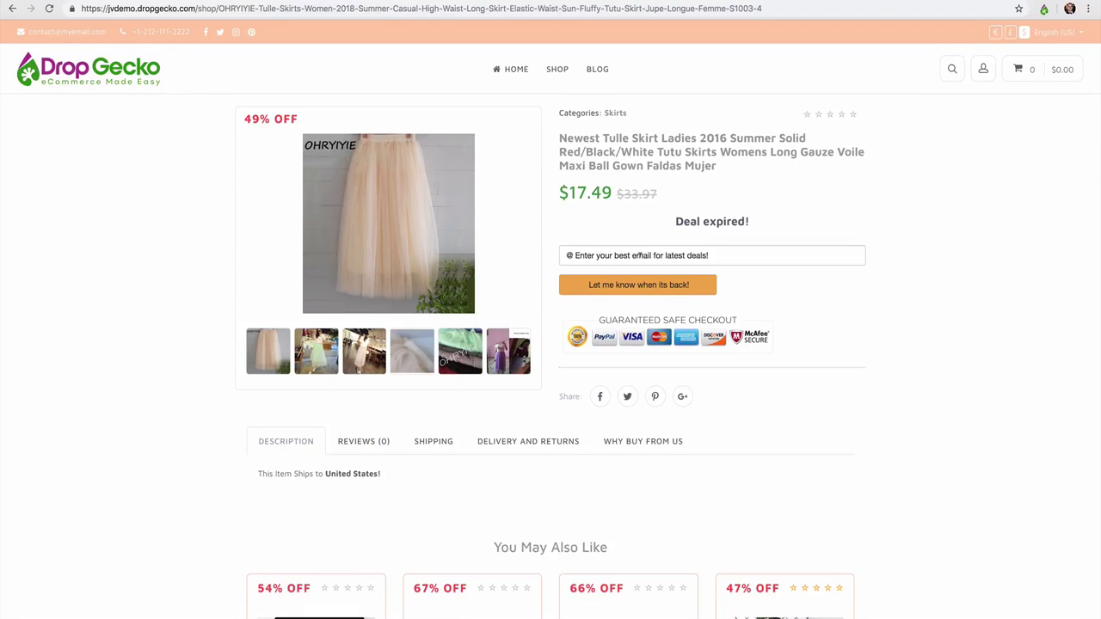
- Click into the skirt page's deal-alert email field, then leave it without submitting
click(640, 254)
click(800, 300)
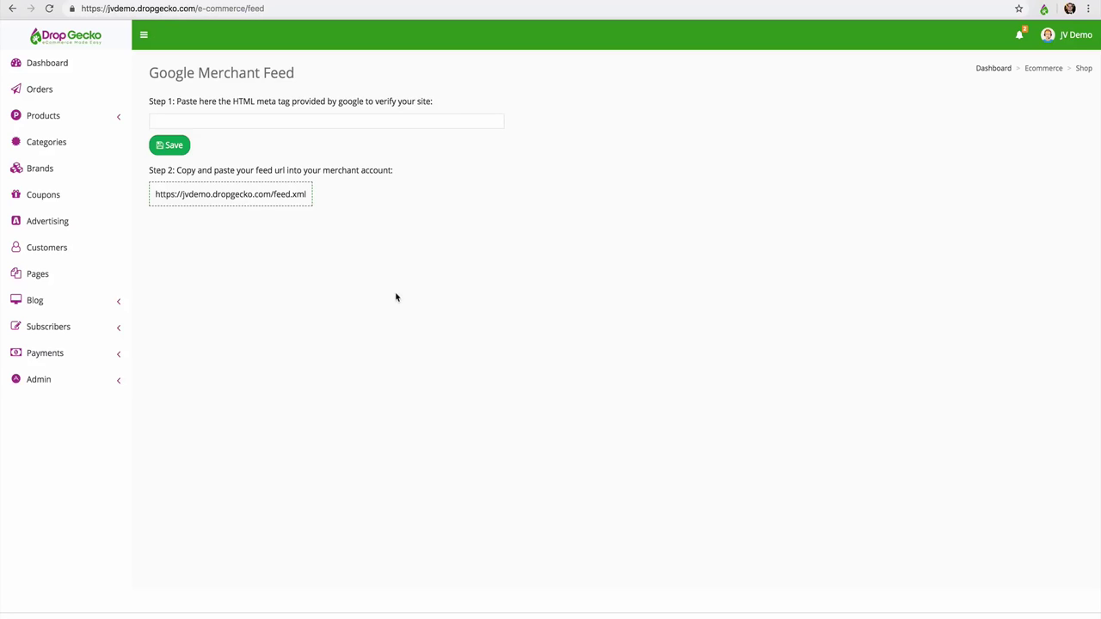
- View the six storefront themes under Admin > Themes, Organic active, then go to Dashboard
click(116, 380)
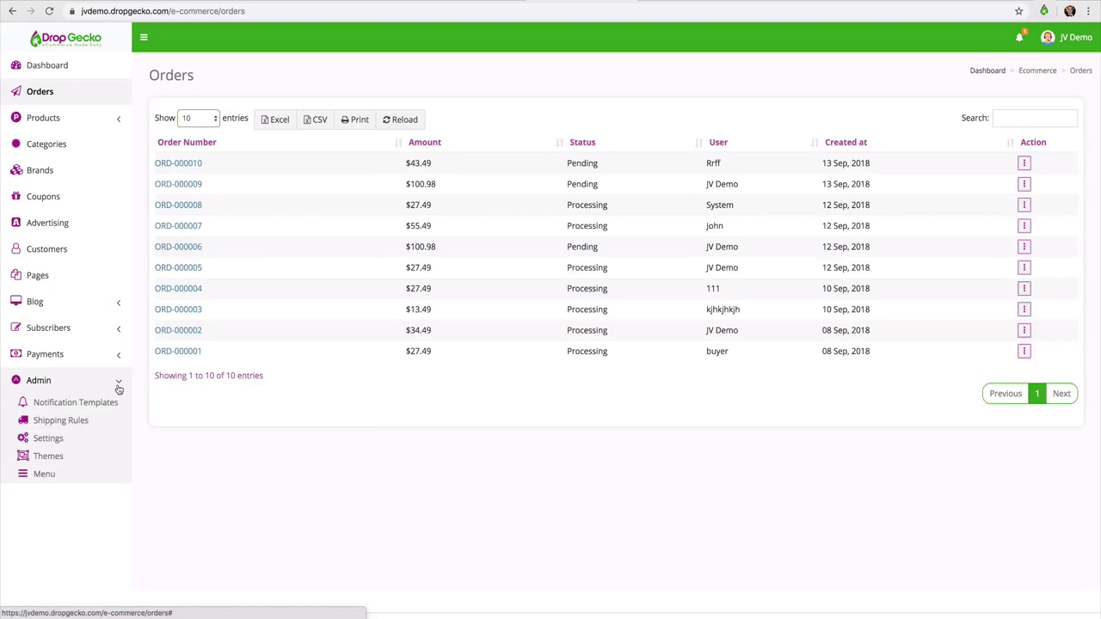
click(51, 457)
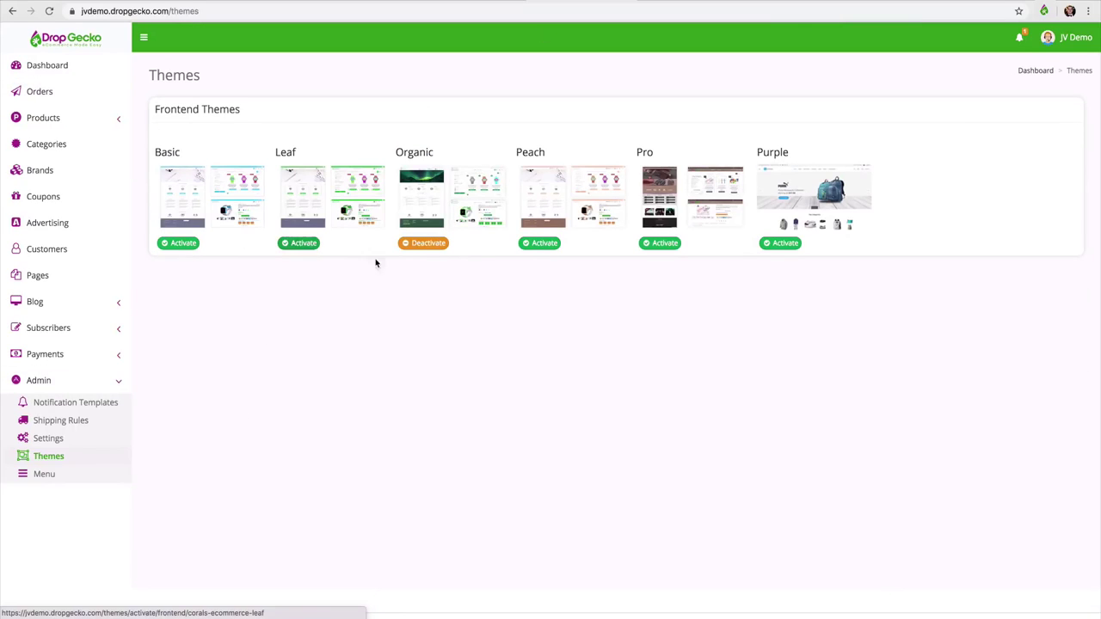
click(658, 243)
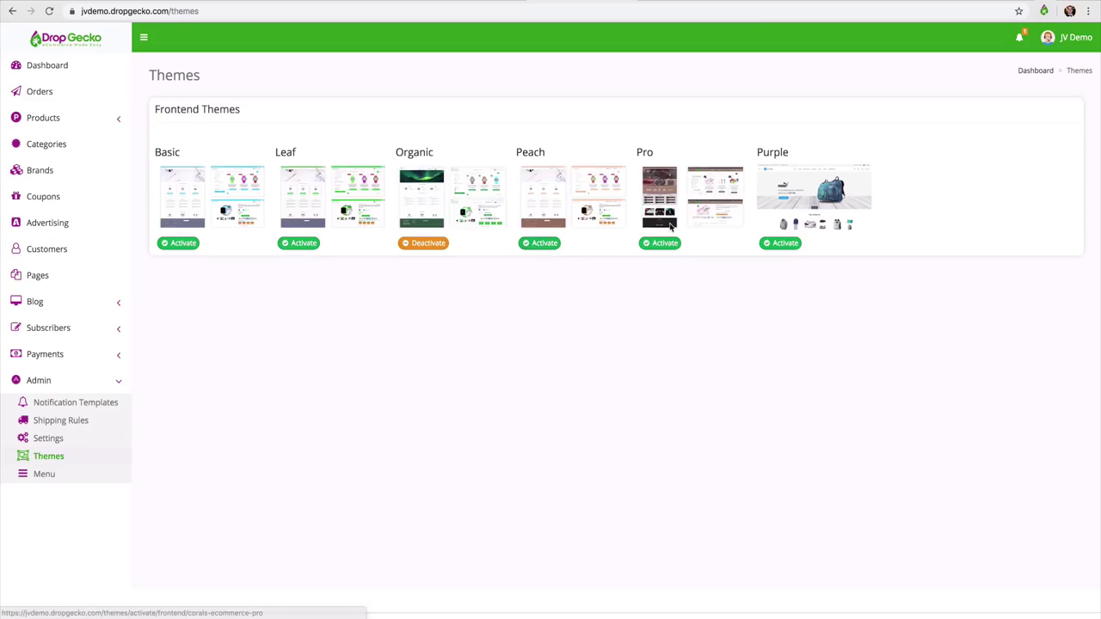